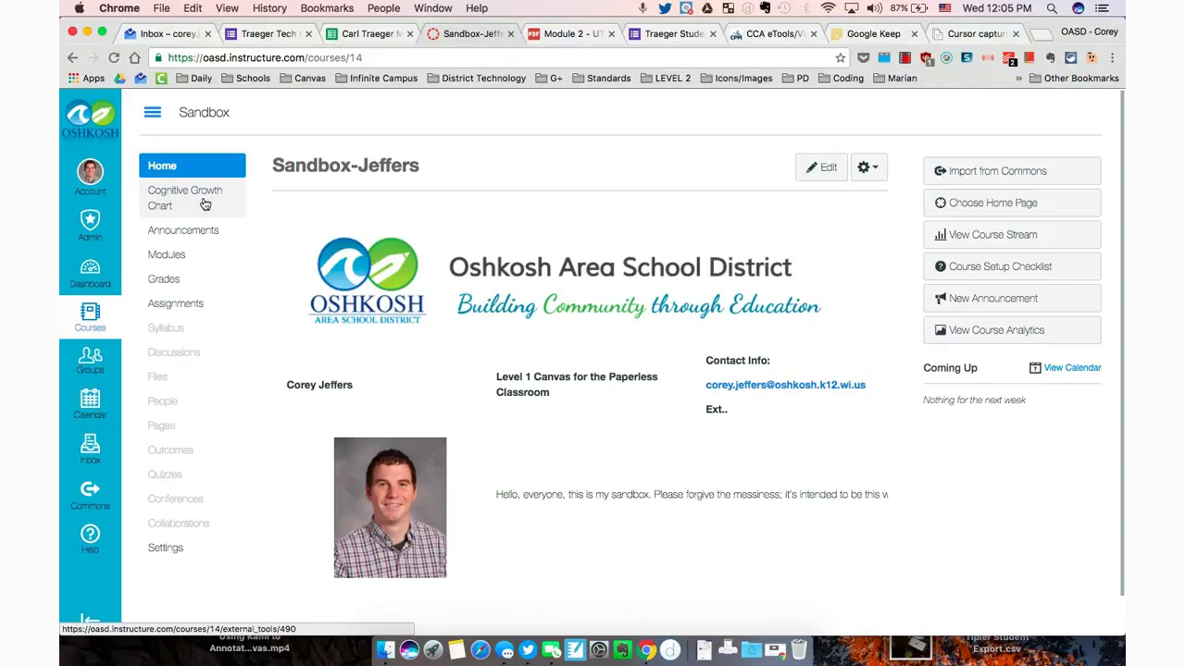
Step: Open the Cognitive Growth Chart course link in a new tab, look through the flip book PDF's first pages, and return to the course
click(179, 202)
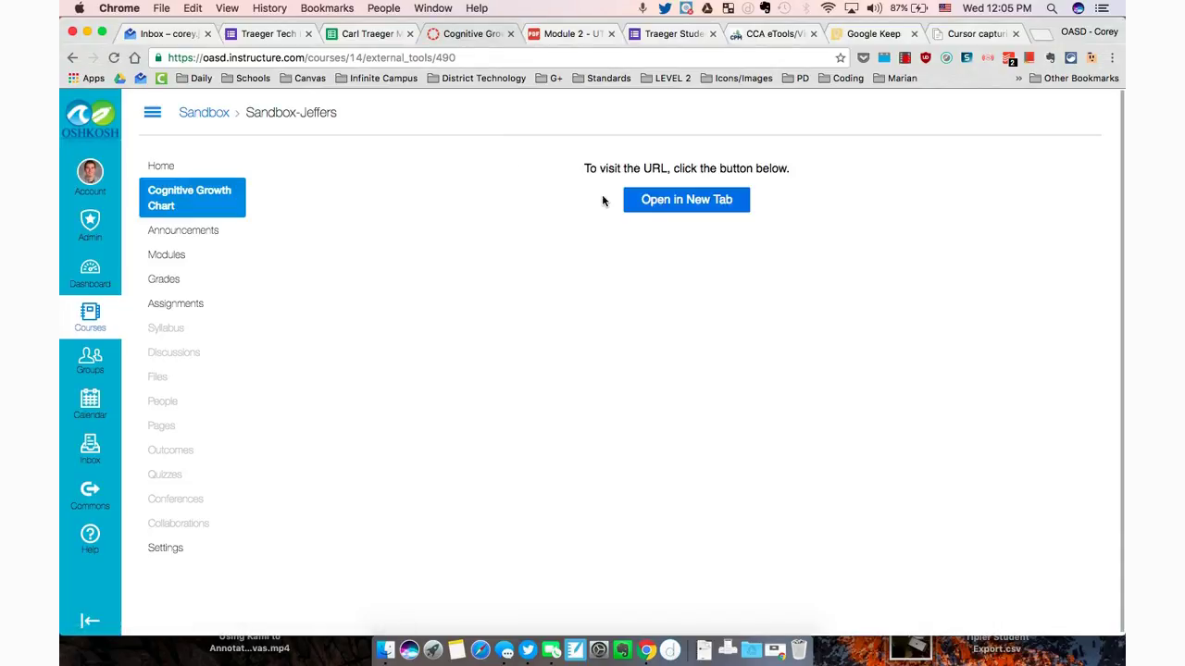
click(658, 200)
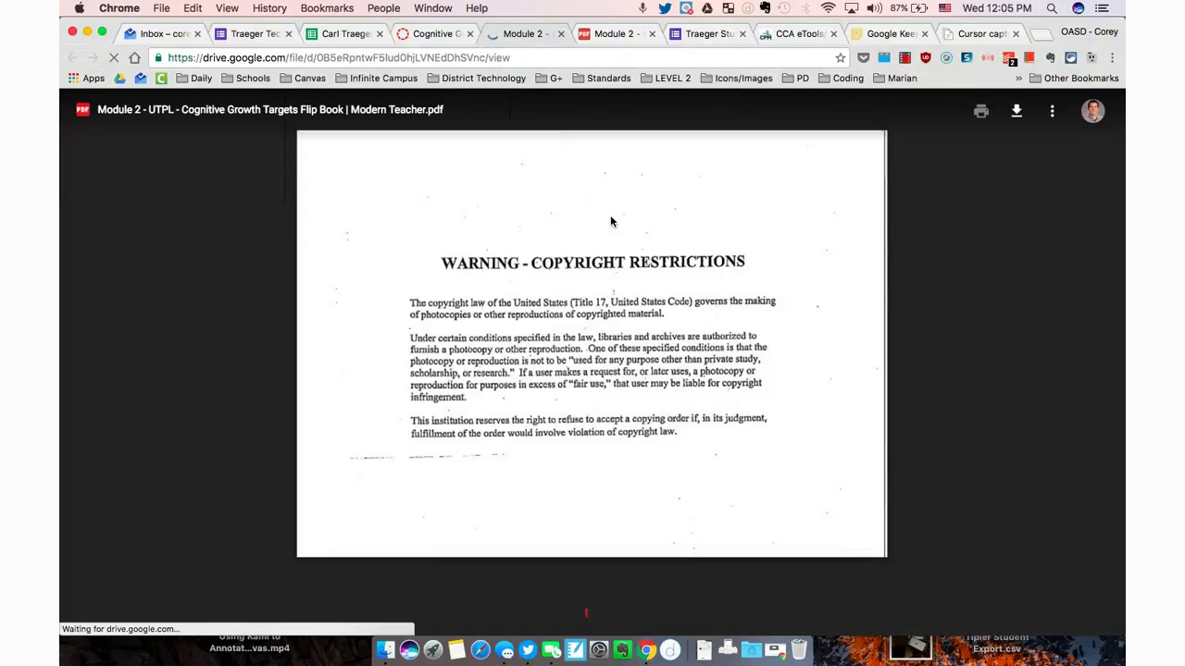
scroll(614, 289, down, 5)
scroll(614, 289, up, 4)
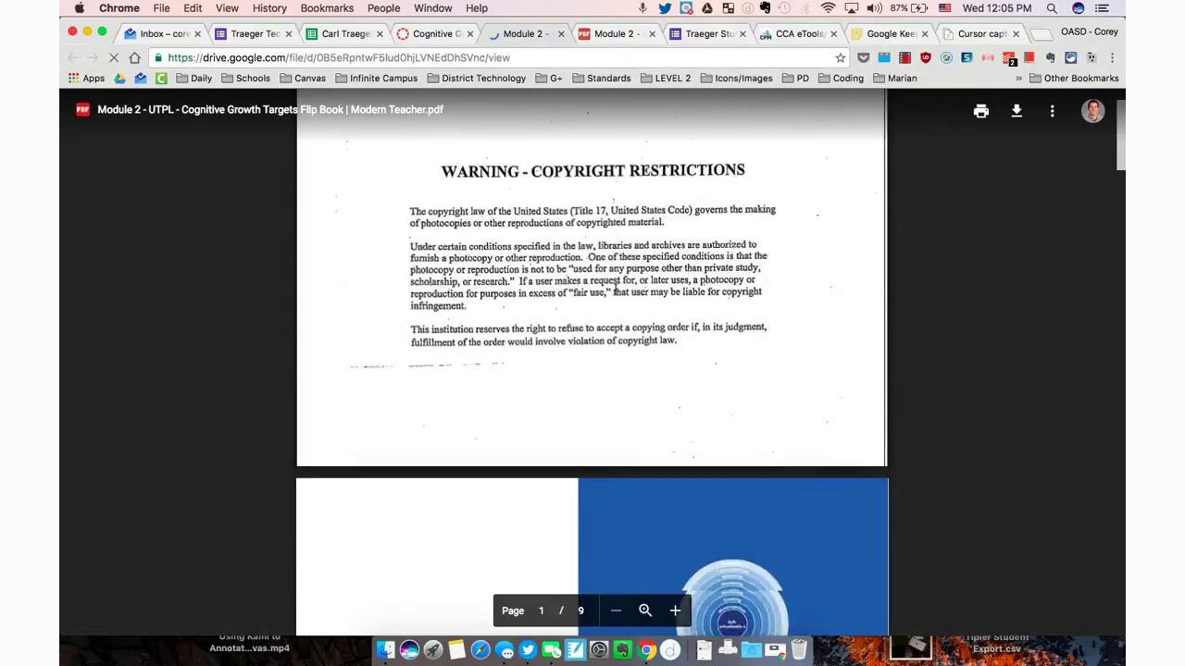
scroll(615, 289, down, 6)
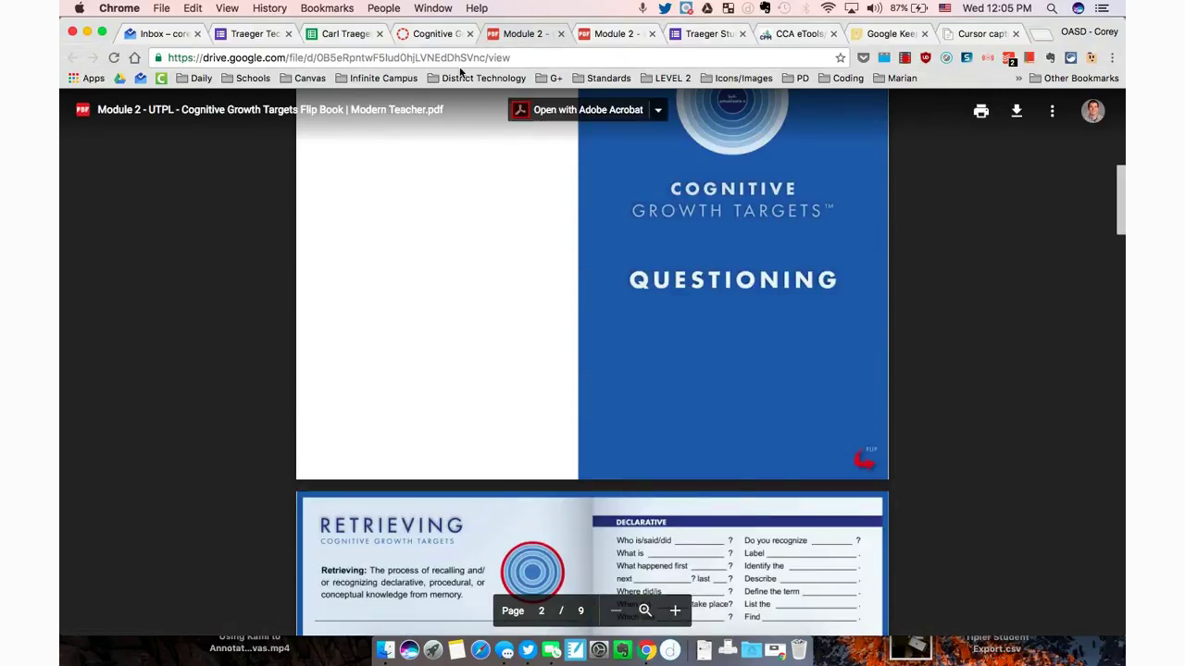
click(440, 33)
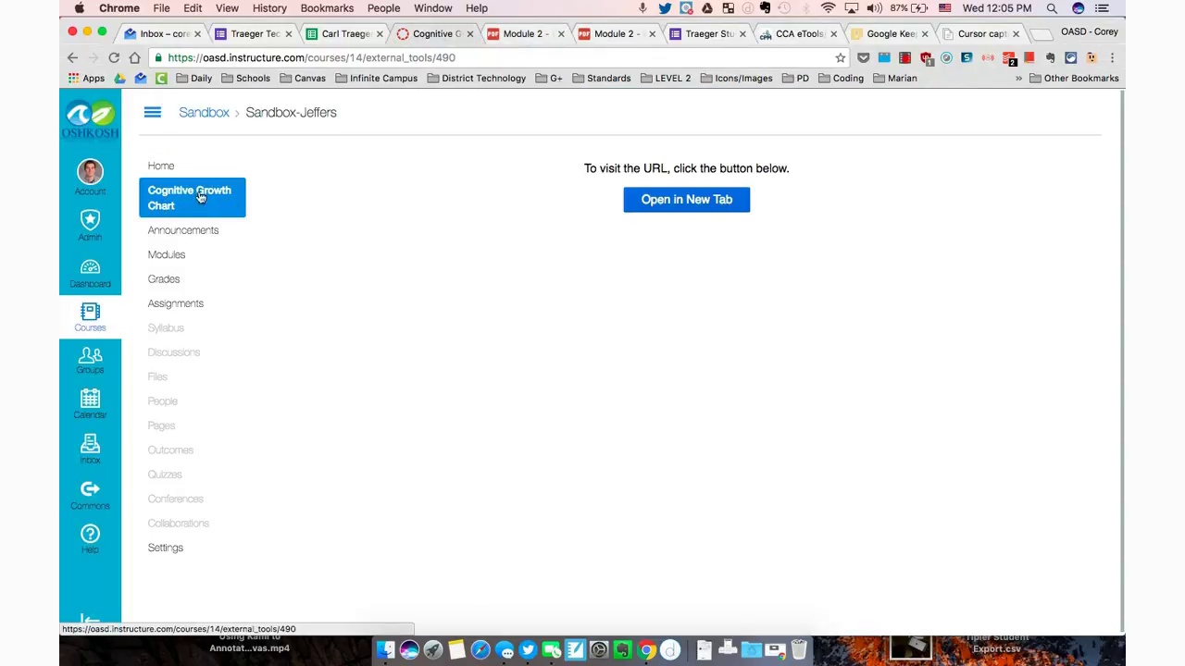
Step: Check the web address of the Cognitive Growth Targets flip book PDF and go back to the Canvas course
click(500, 32)
click(283, 58)
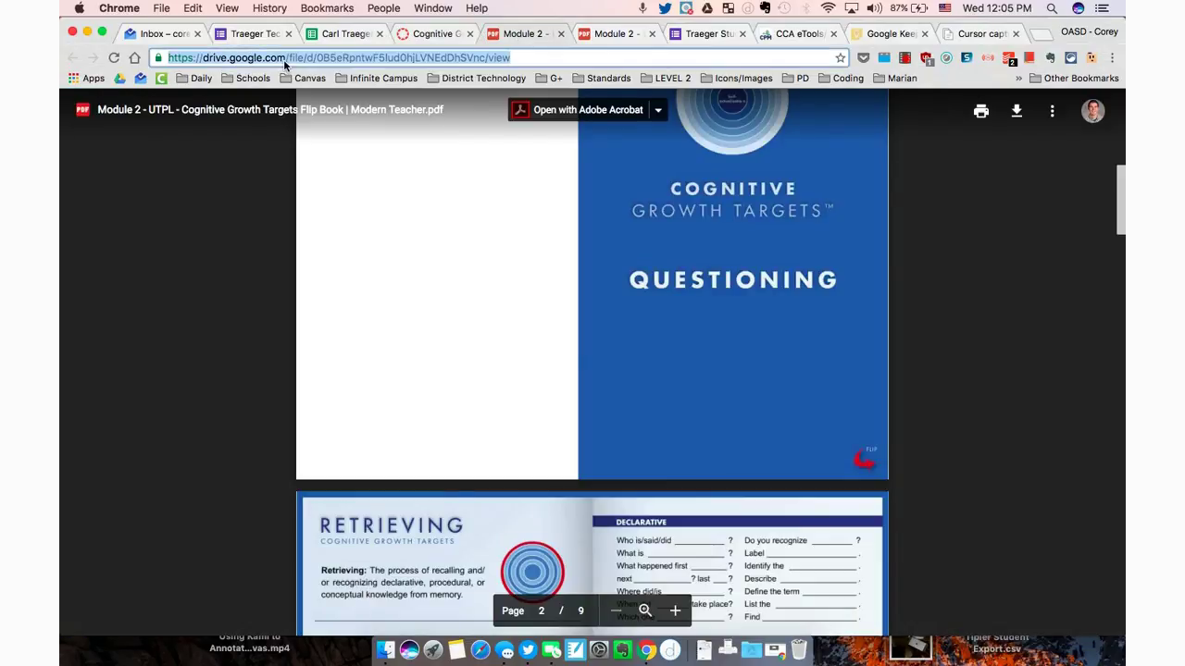
click(424, 33)
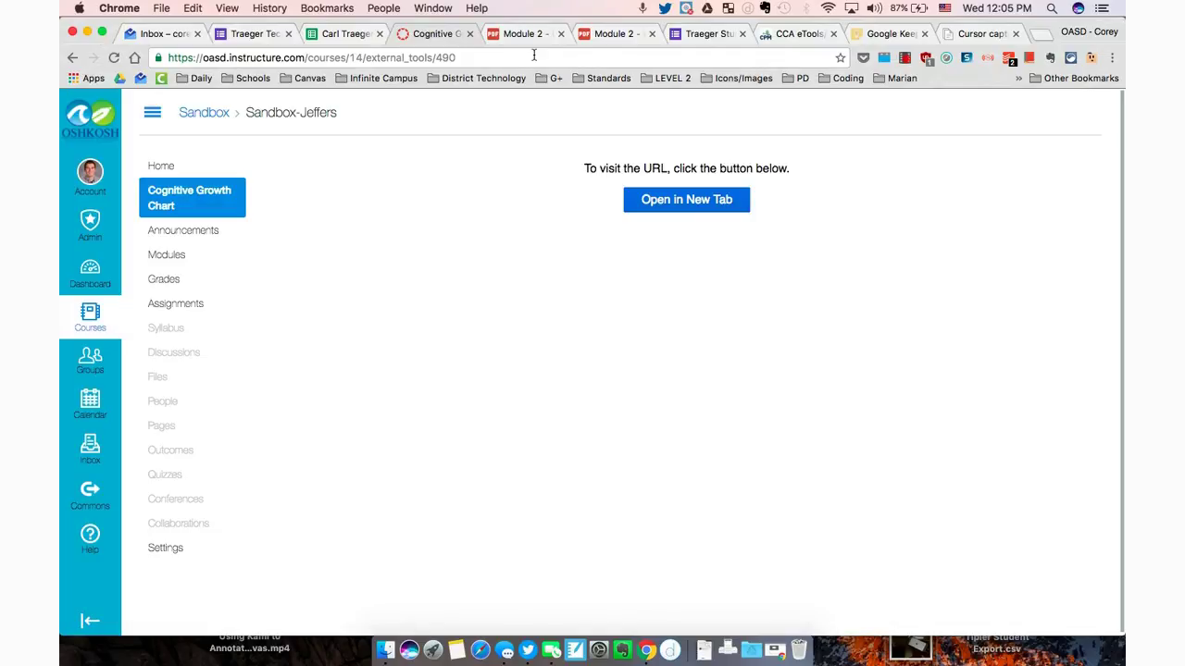
Step: Copy the web address of the CPM eTools page and return to the Canvas course
click(785, 33)
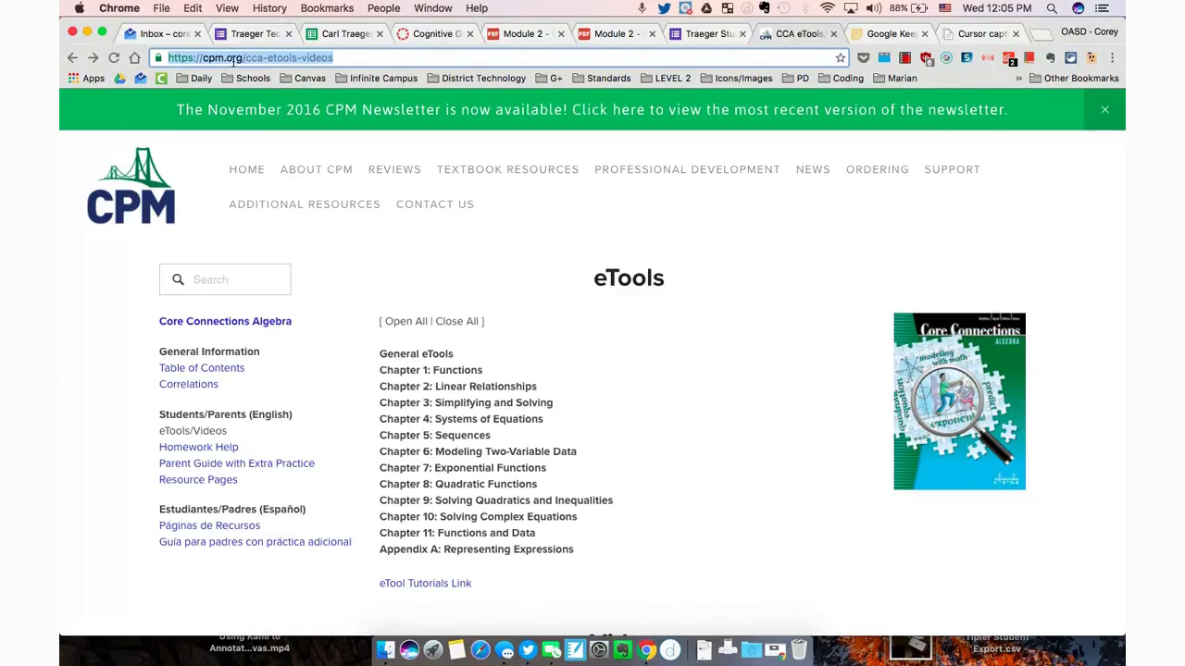
right_click(234, 59)
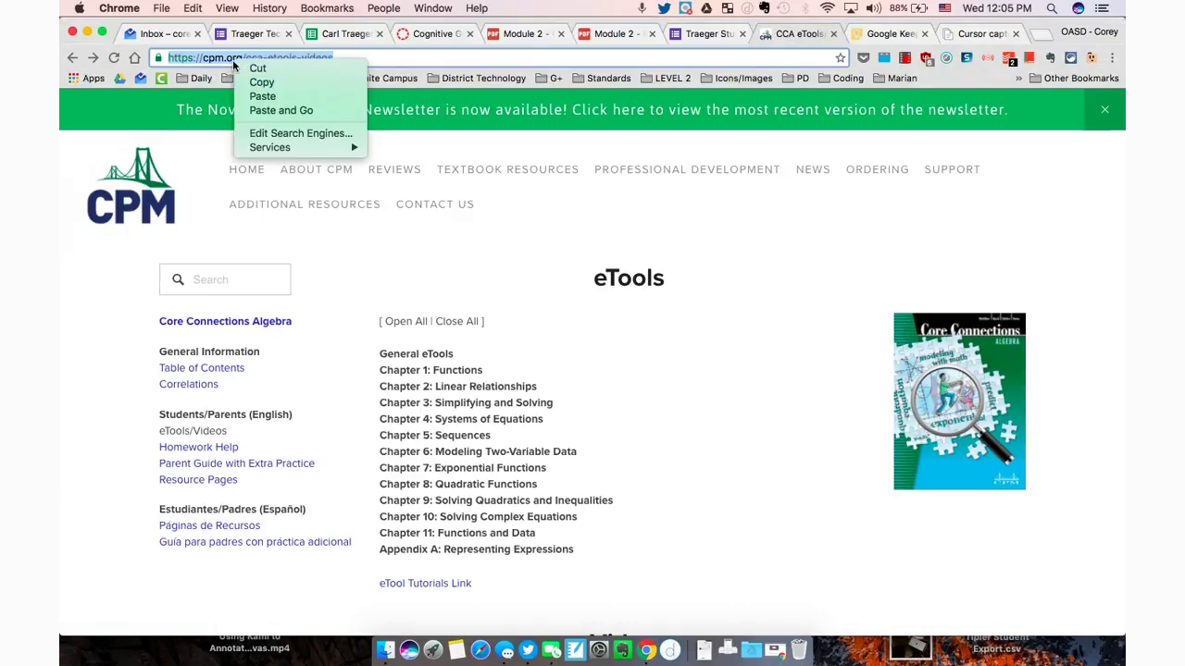
click(280, 86)
click(413, 33)
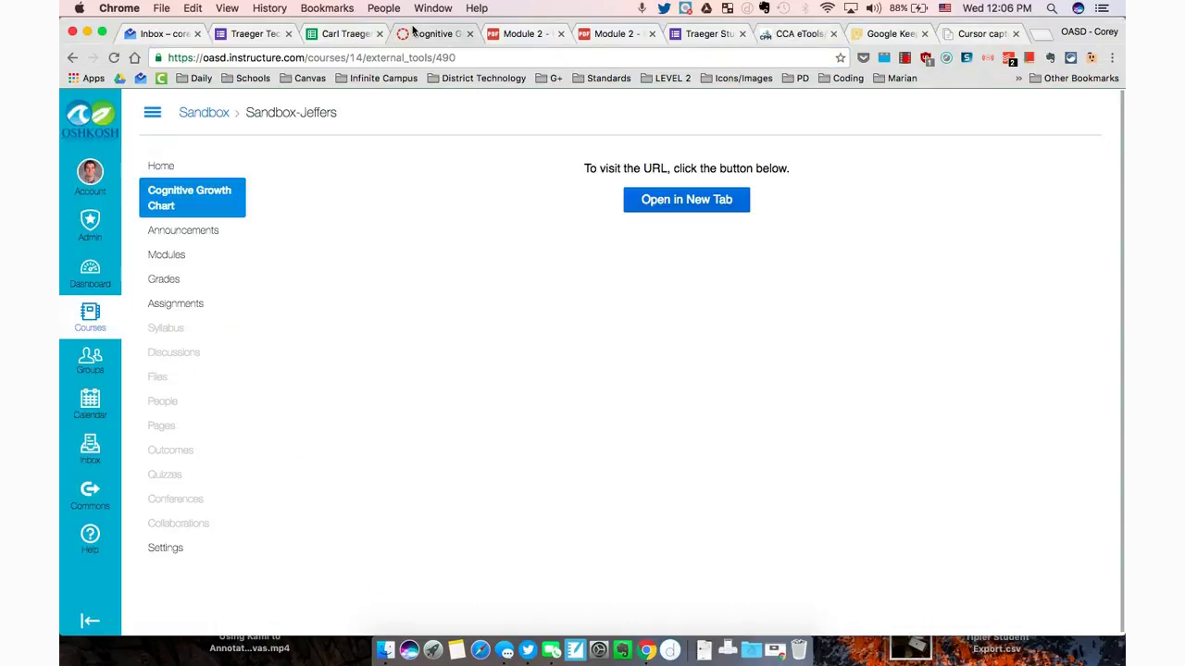
Step: Filter the course's external apps by "redi" and start adding the Redirect Tool
click(165, 550)
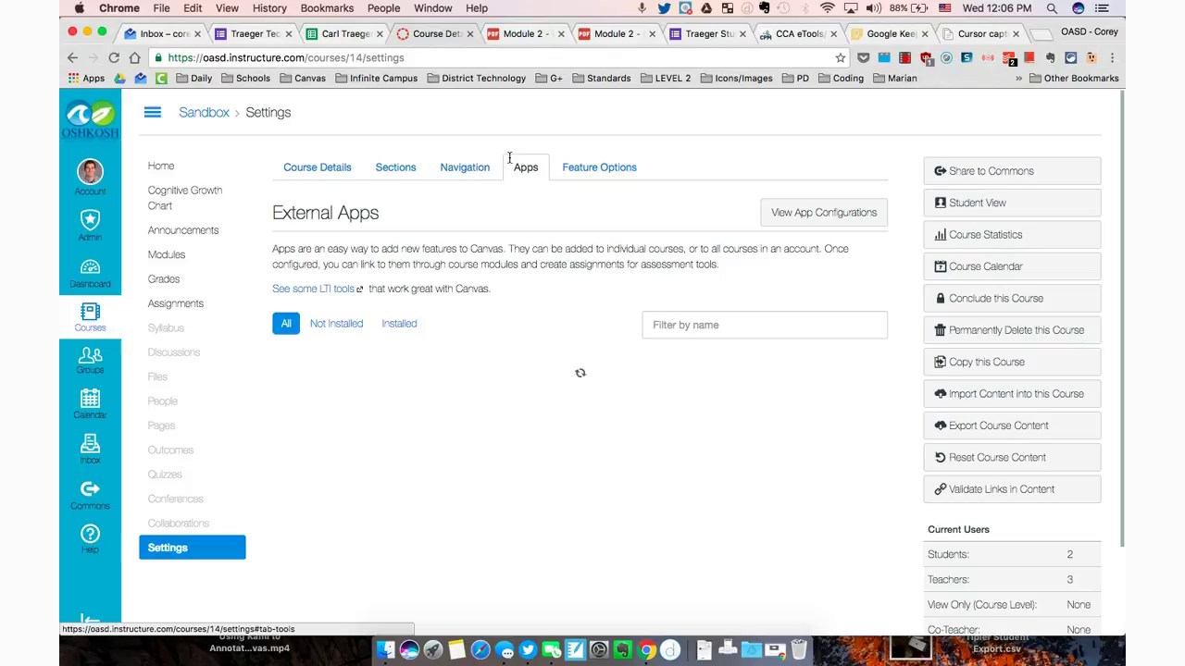
click(694, 328)
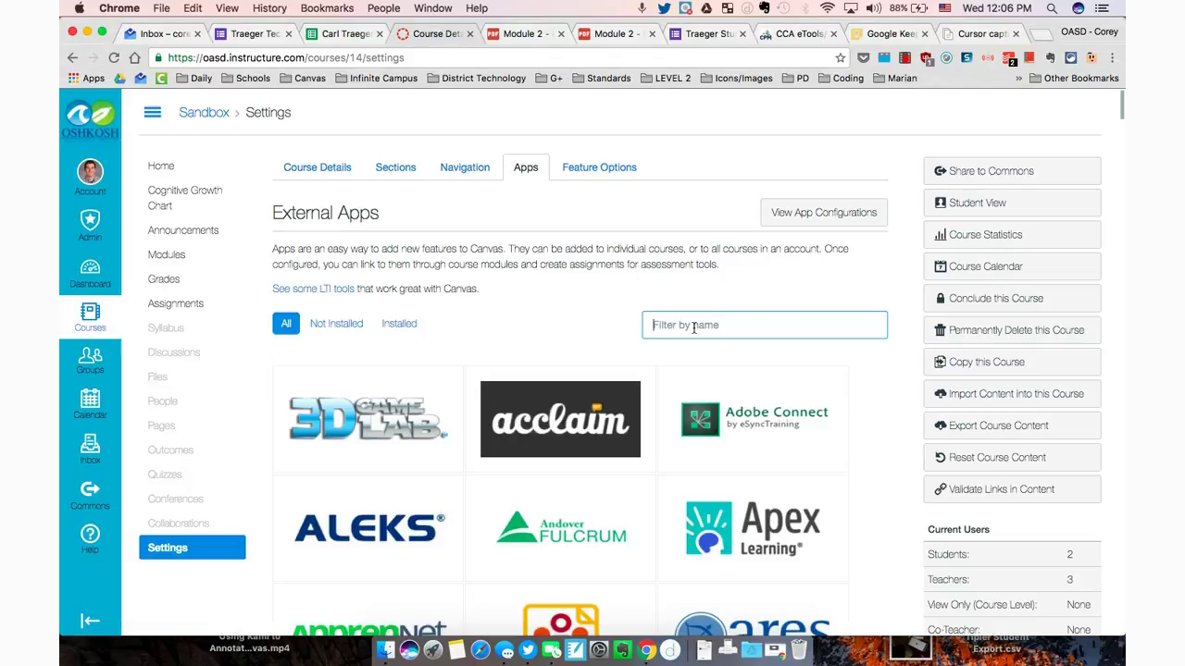
text(redi)
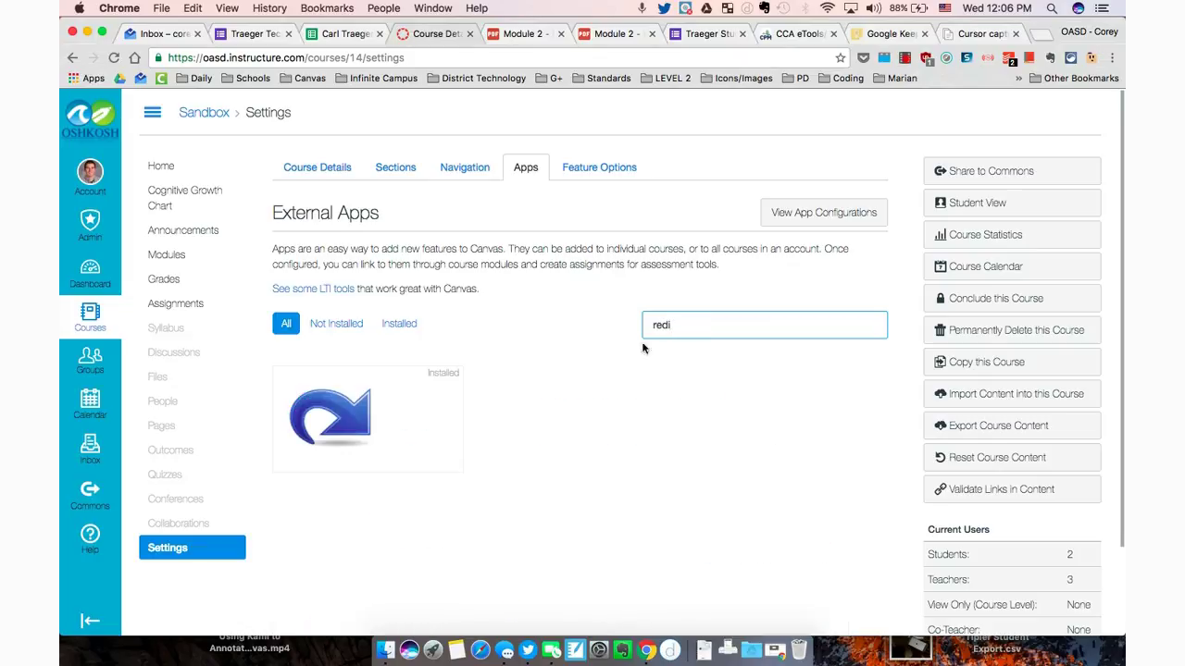
mouse_move(409, 426)
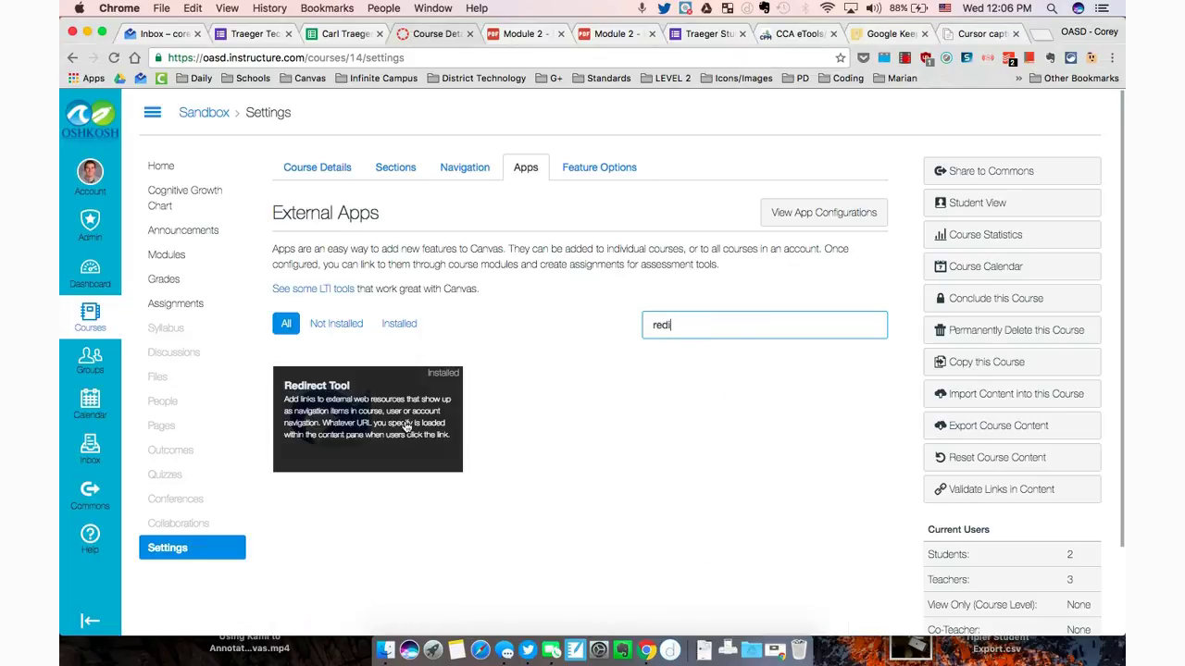
click(345, 413)
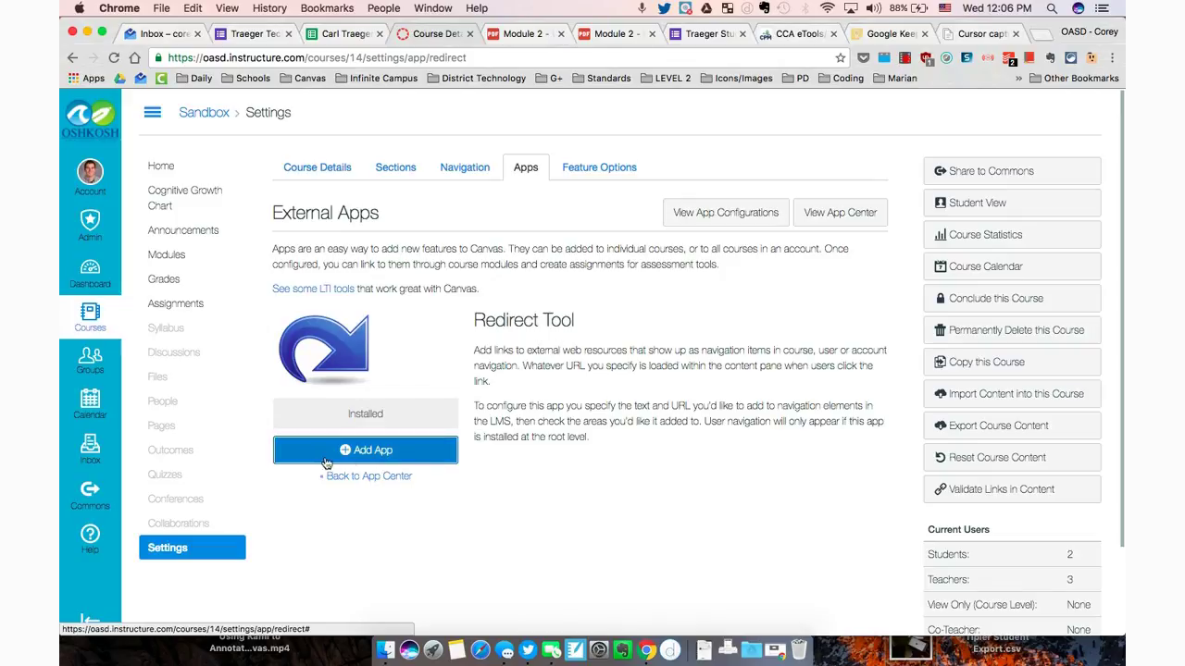
click(362, 451)
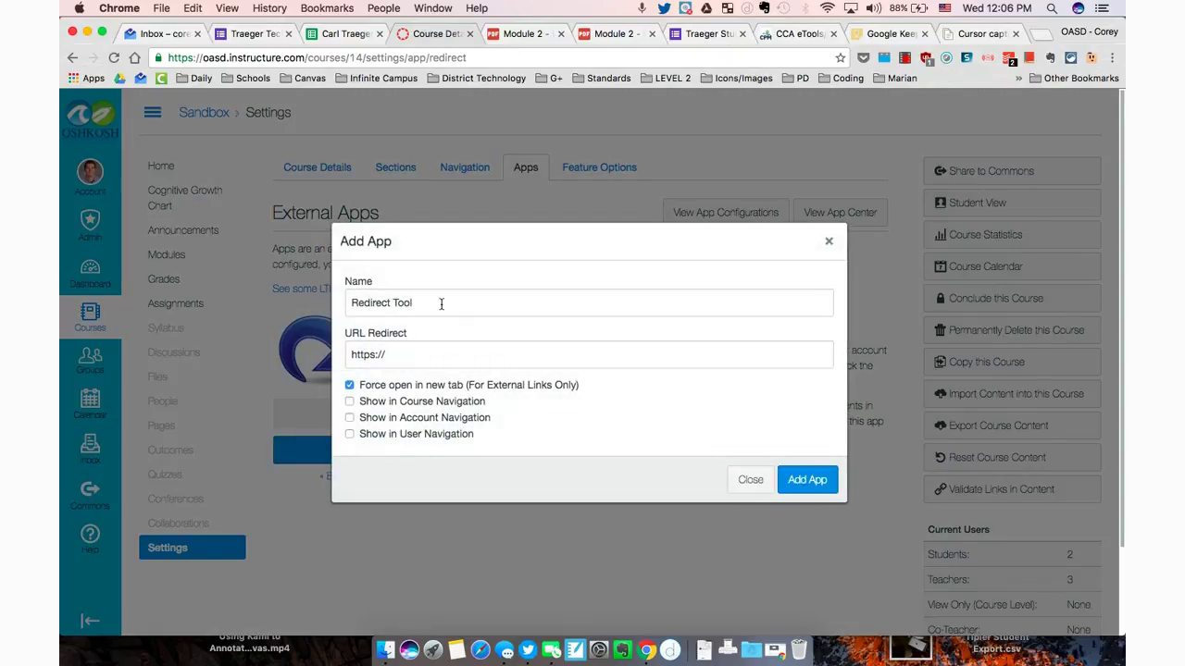
Step: Replace the new app's name with "CPM eTools", checking the CPM page for the title
triple_click(441, 303)
key(BackSpace)
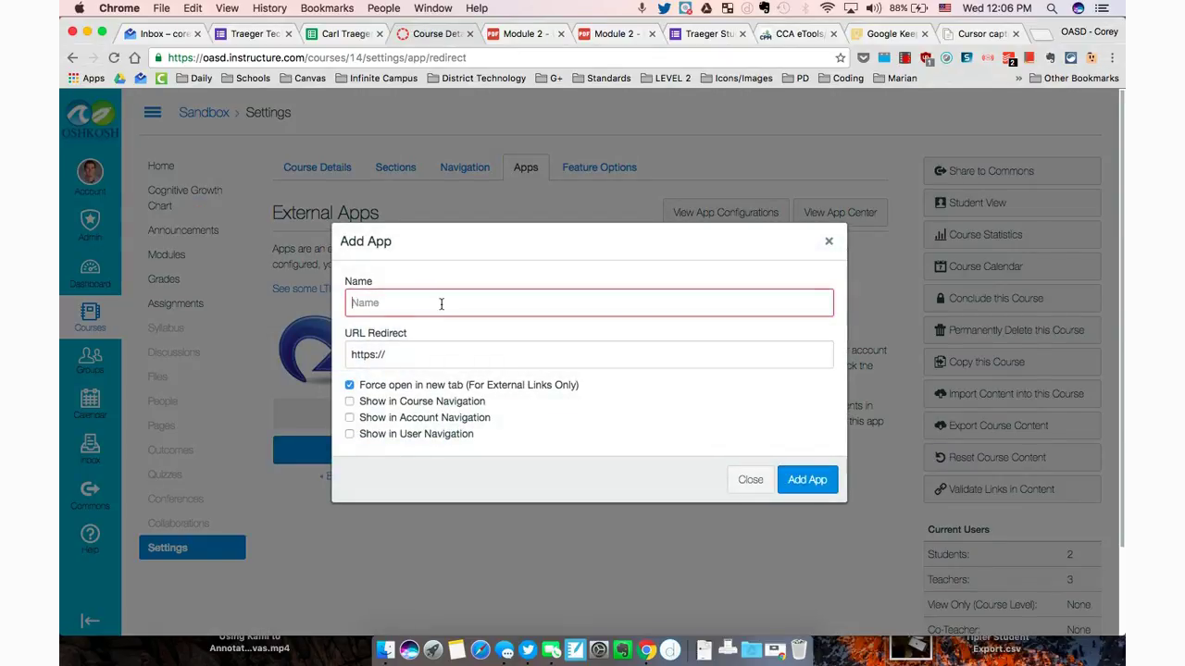
click(785, 35)
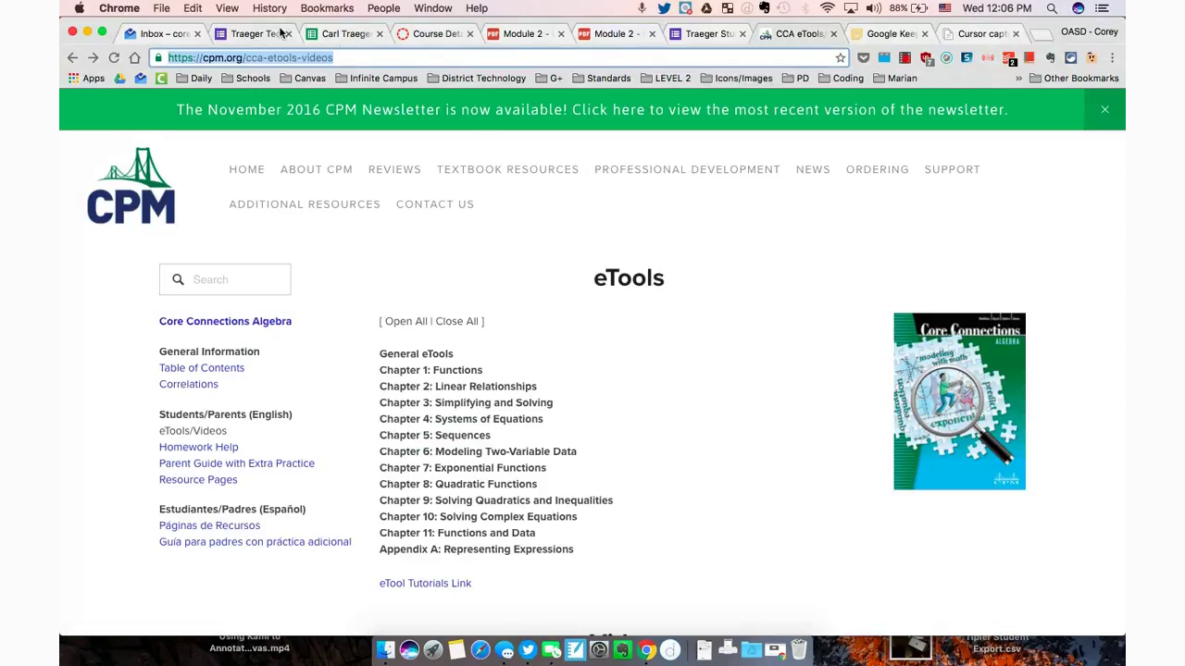
click(450, 36)
text(CPM e)
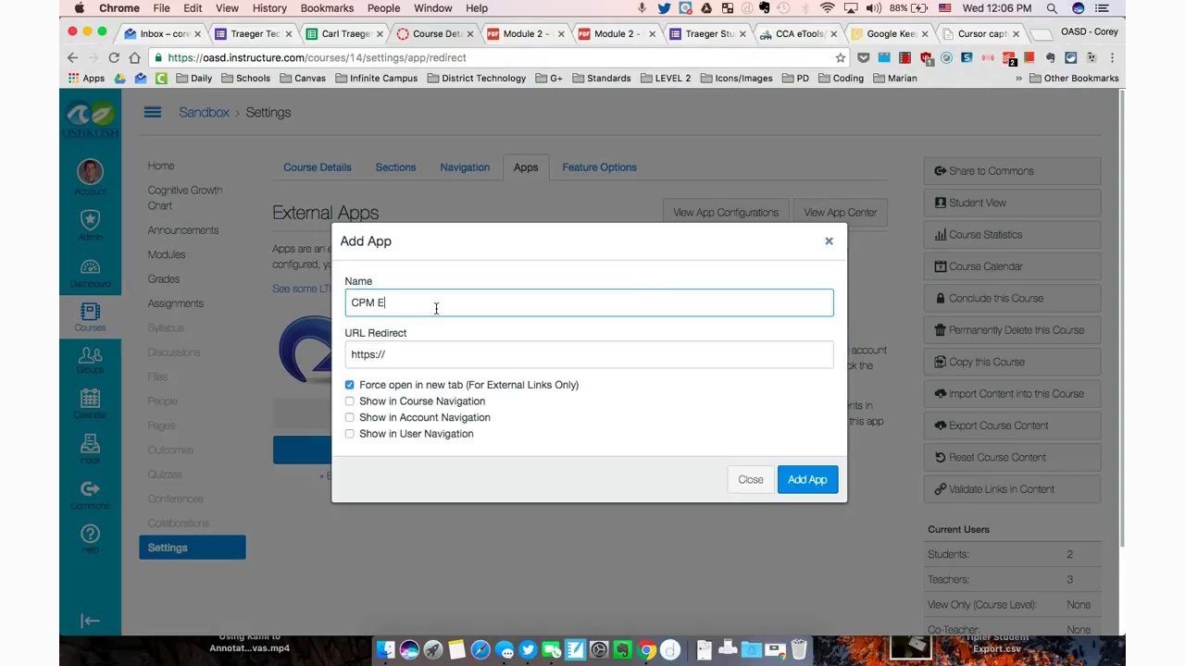
text(Tools)
click(418, 356)
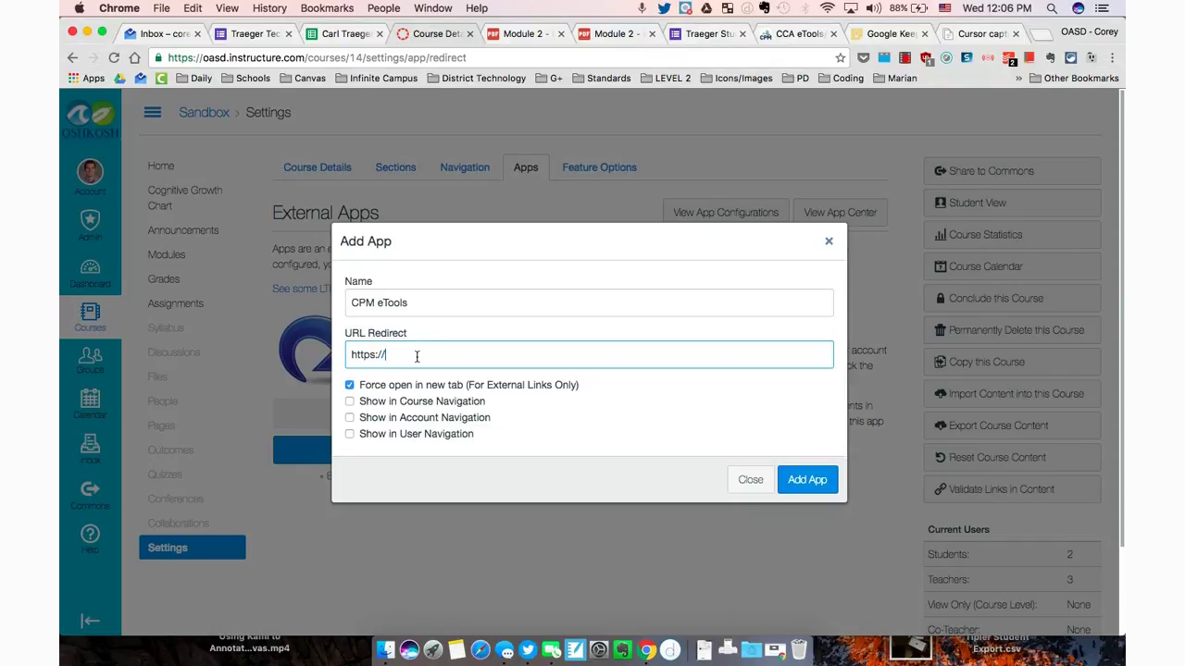
drag(407, 357, 331, 356)
key(BackSpace)
key(super+v)
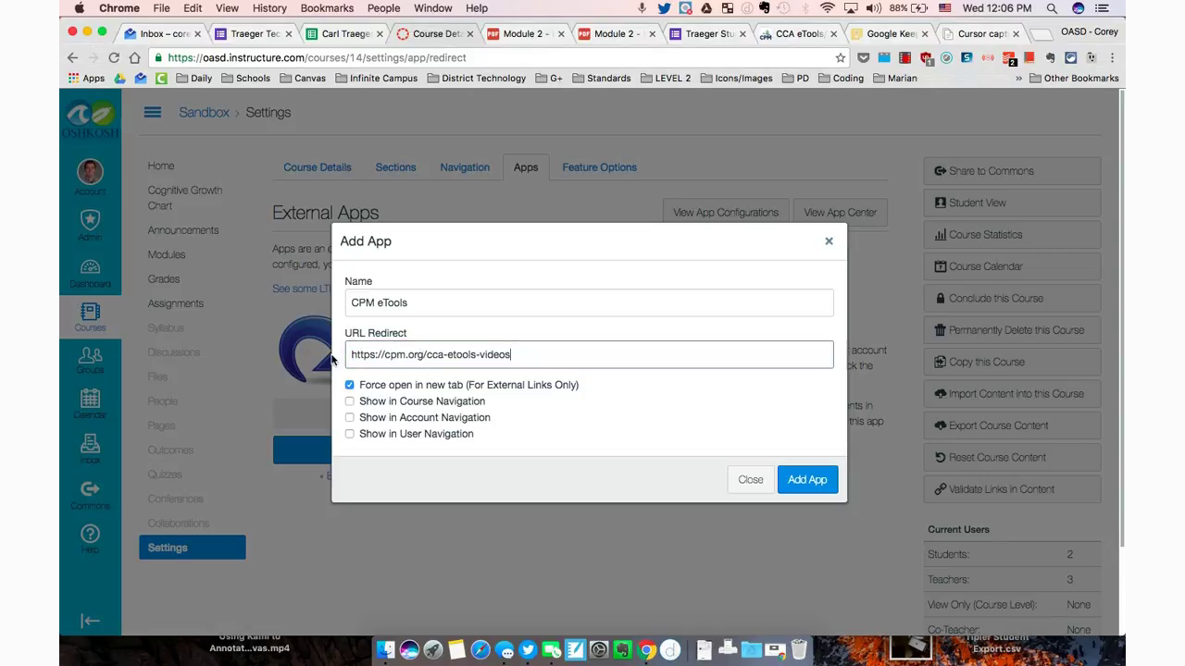
drag(351, 356, 387, 353)
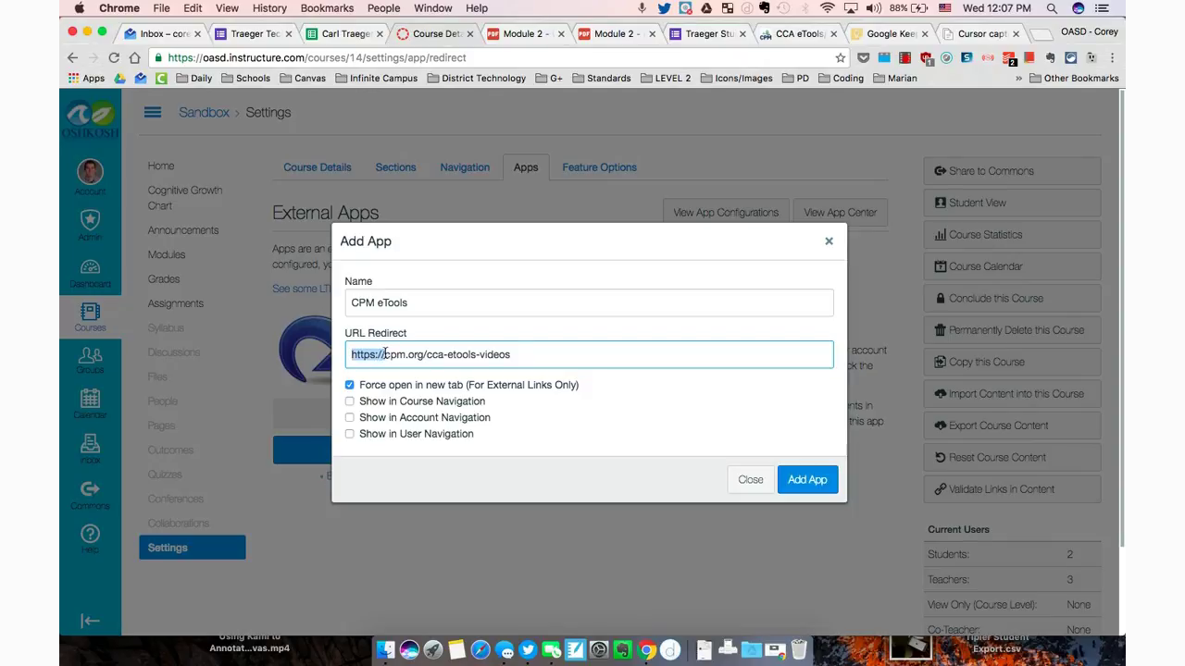
click(354, 355)
Step: Enable Show in Course Navigation for the CPM eTools redirect, add the app, and reload the course settings page
click(349, 403)
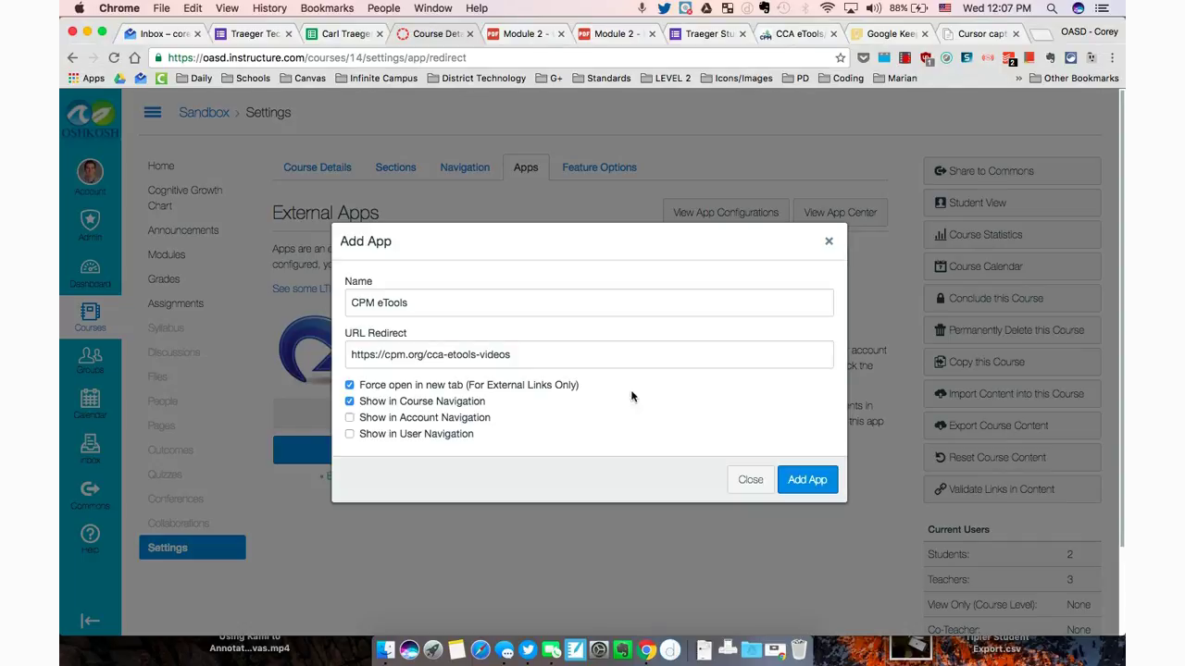
click(808, 480)
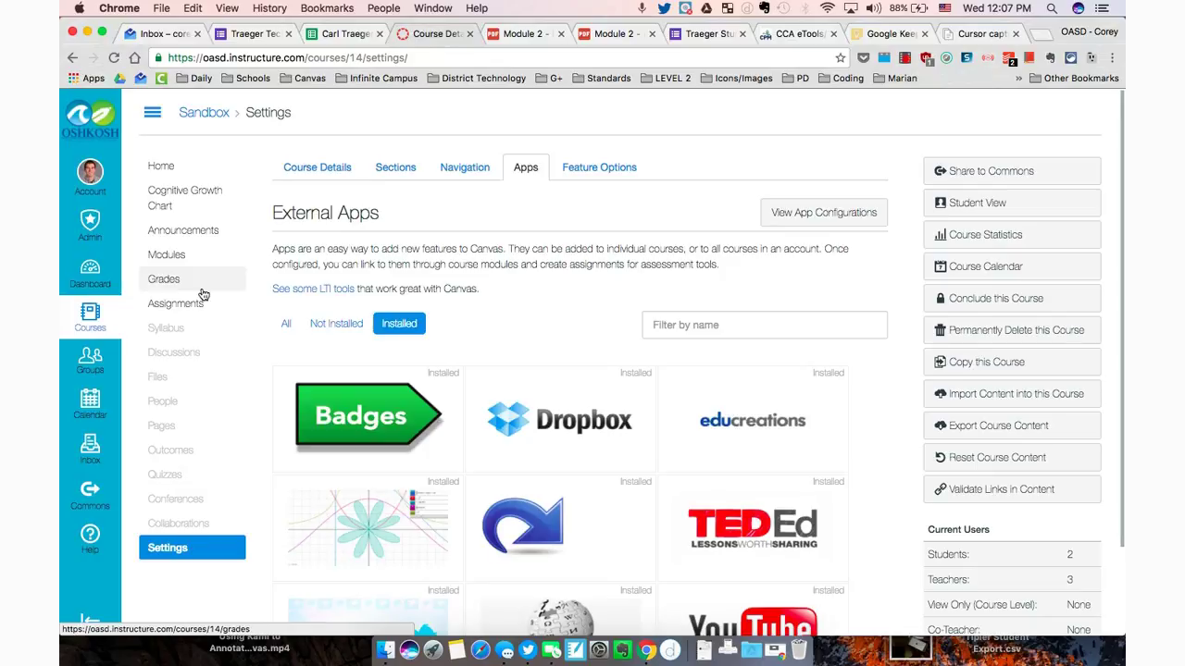
click(114, 58)
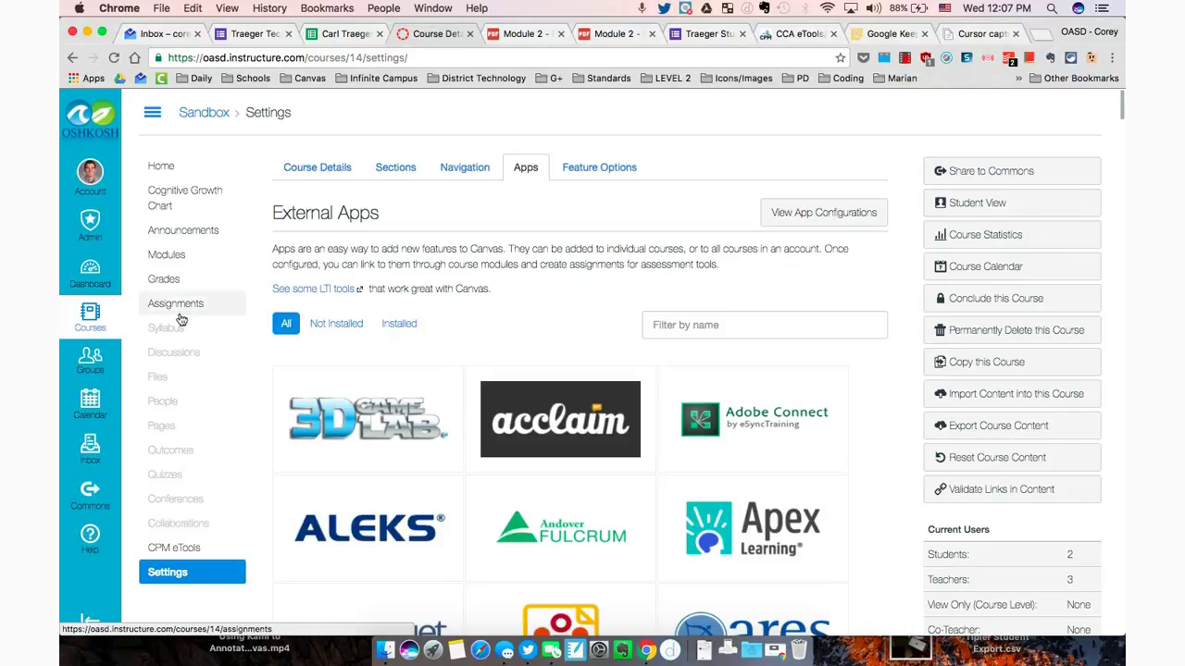
Step: Move CPM eTools directly below Home in the course navigation order and save the change
click(459, 176)
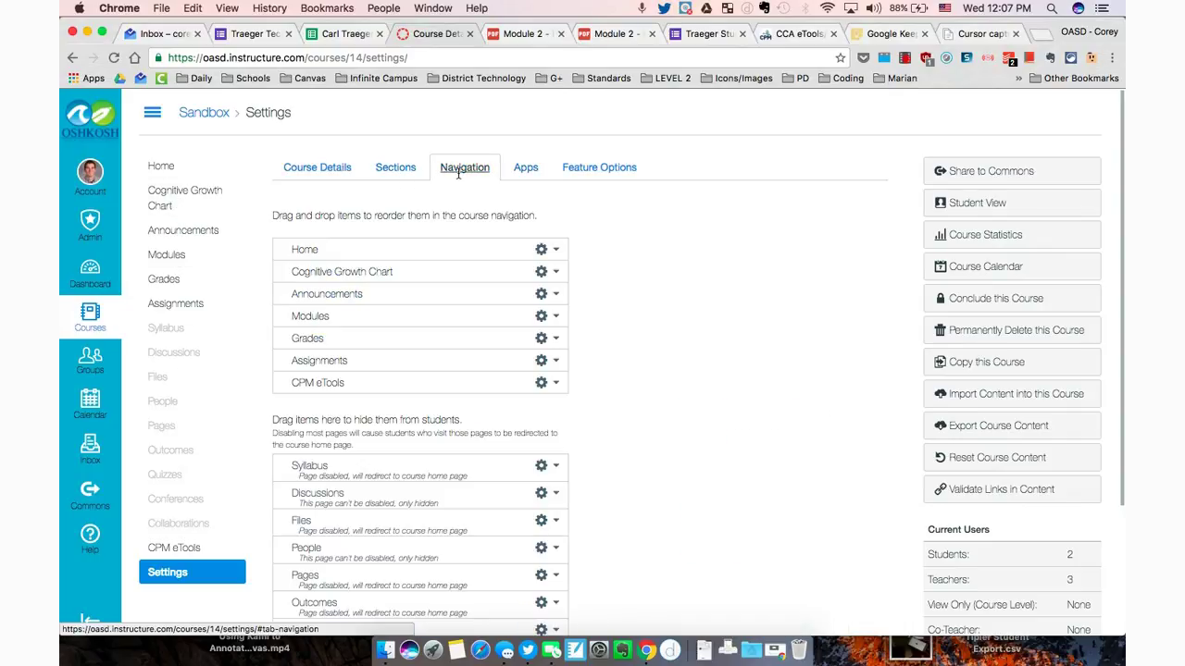
scroll(440, 374, down, 2)
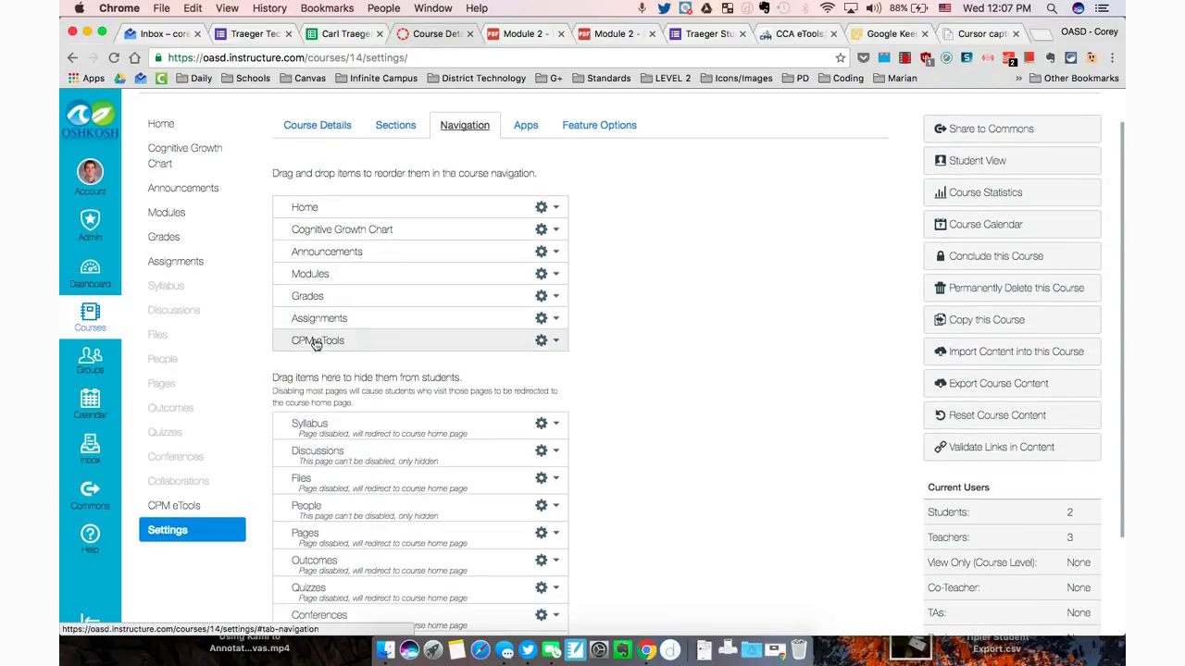
drag(361, 338, 356, 230)
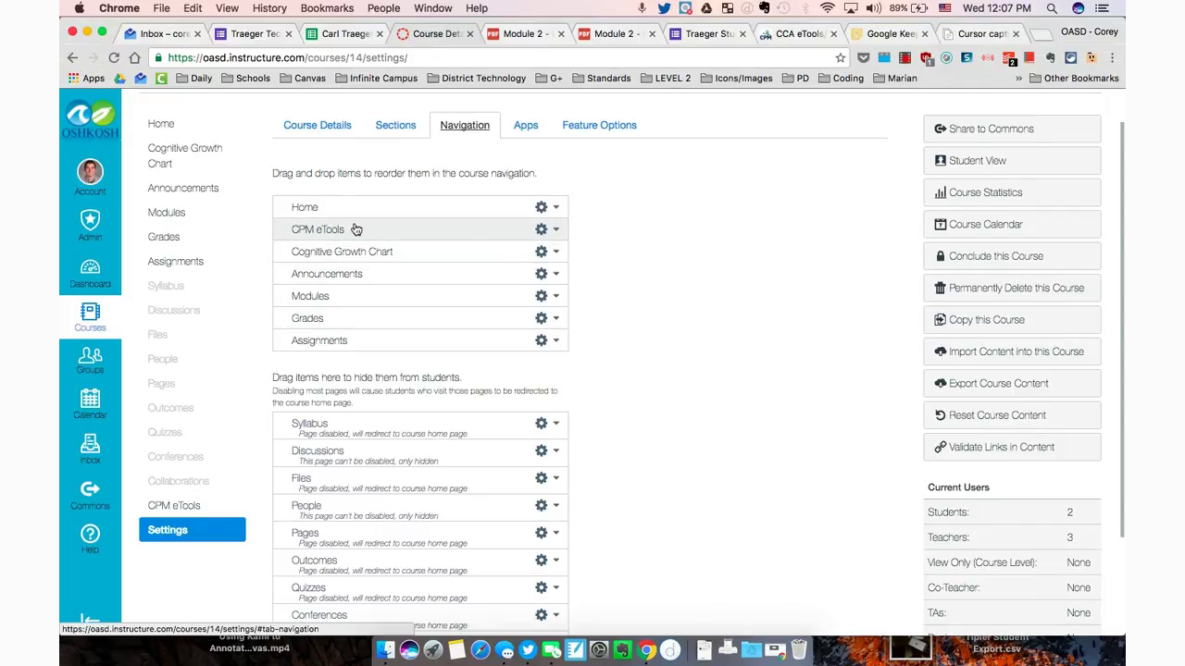
scroll(675, 291, down, 3)
click(289, 592)
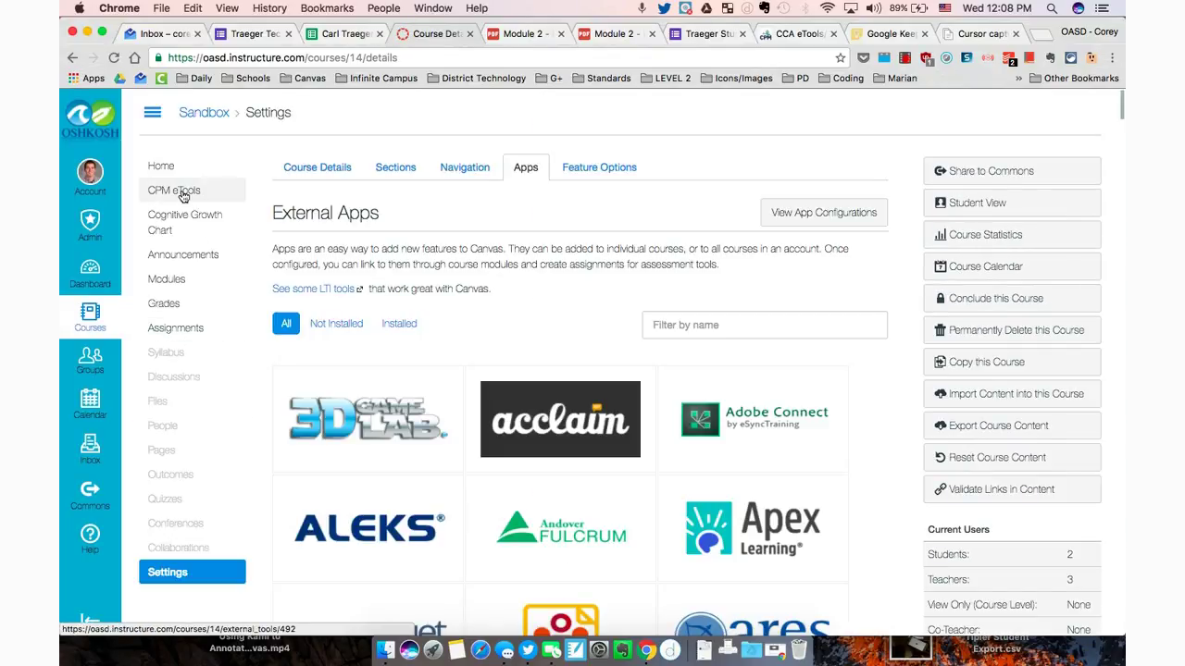
Step: Test the CPM eTools course link by opening its page in a new tab, and return to the course
click(183, 197)
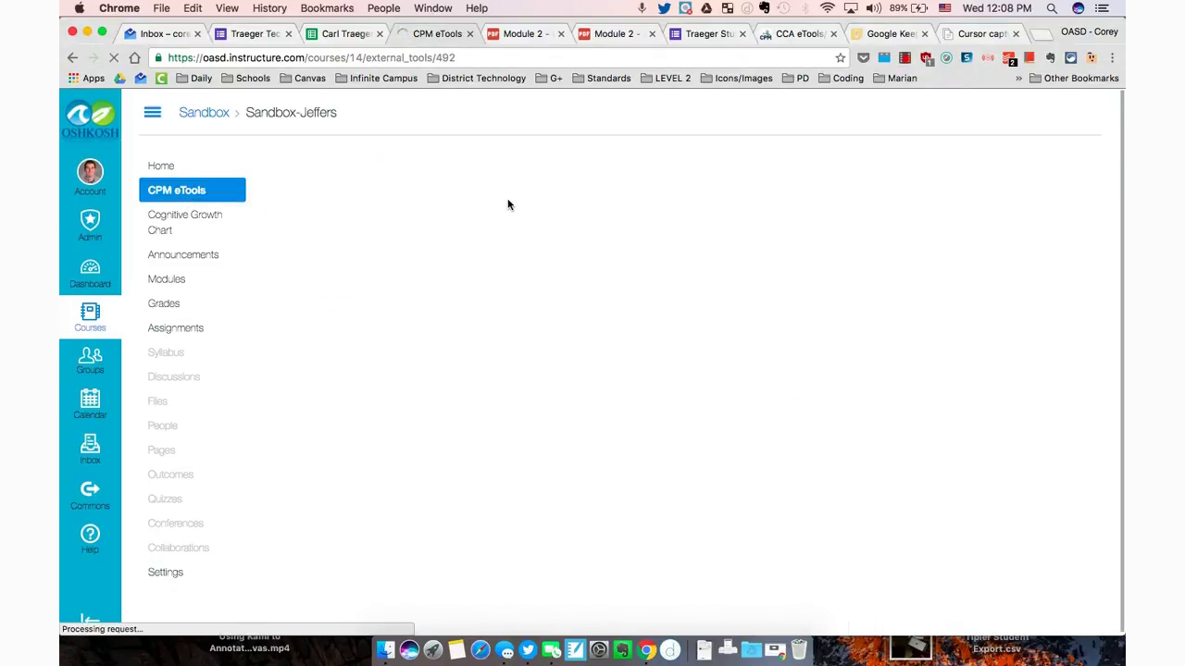
click(696, 198)
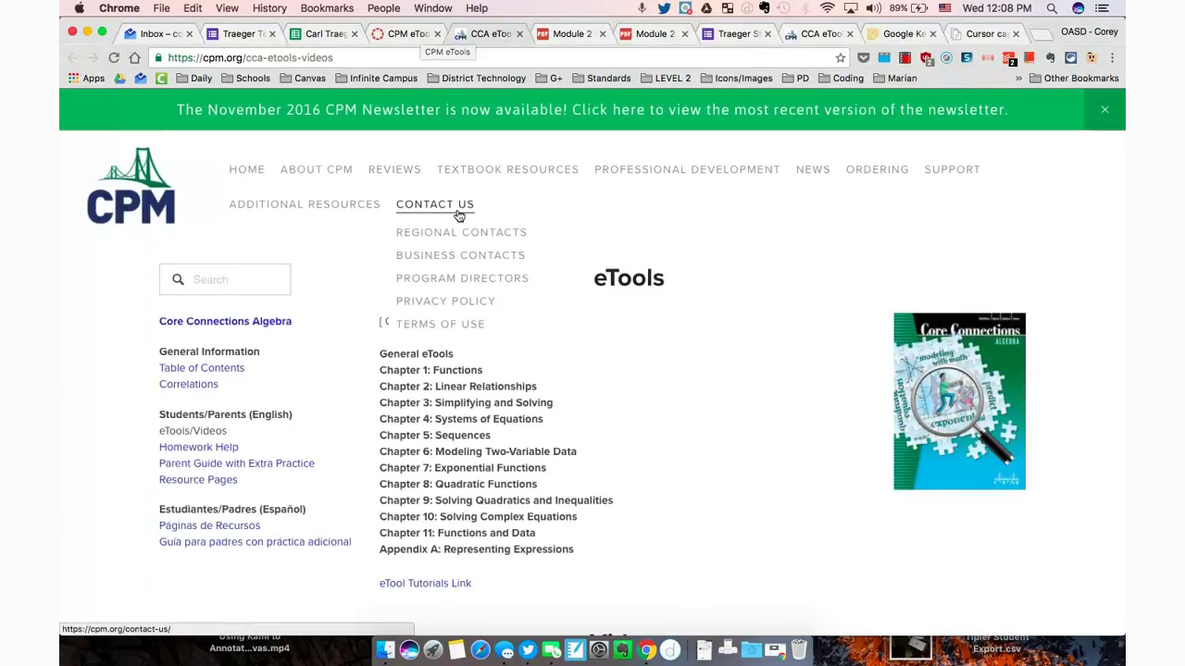
click(412, 37)
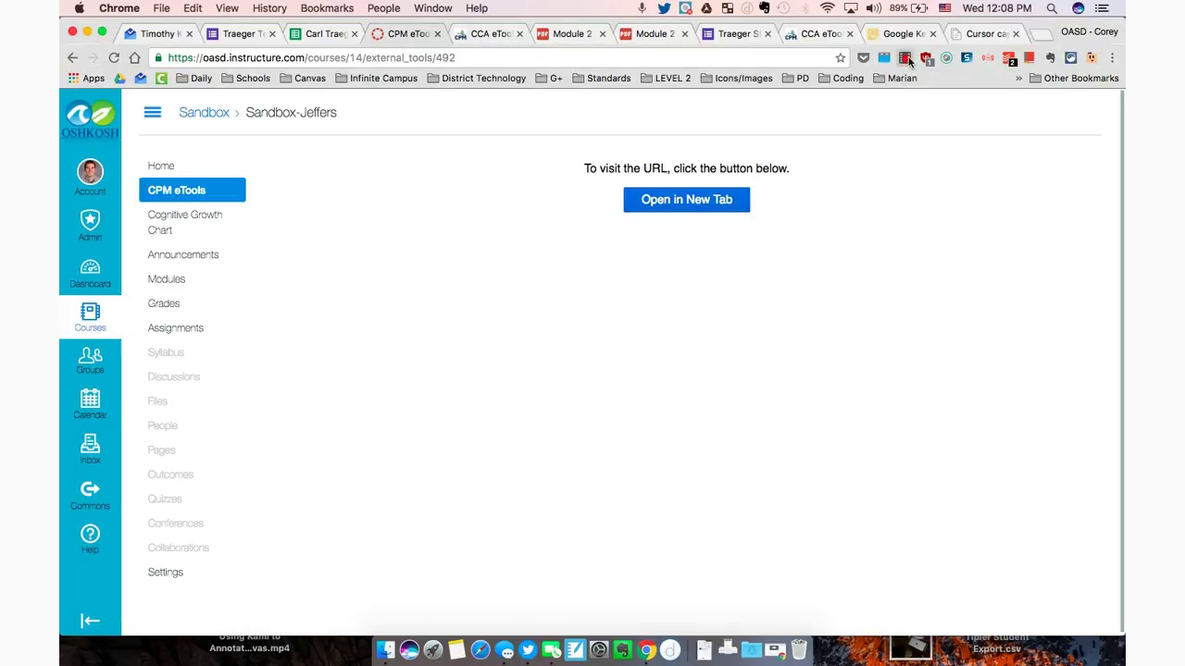
click(910, 60)
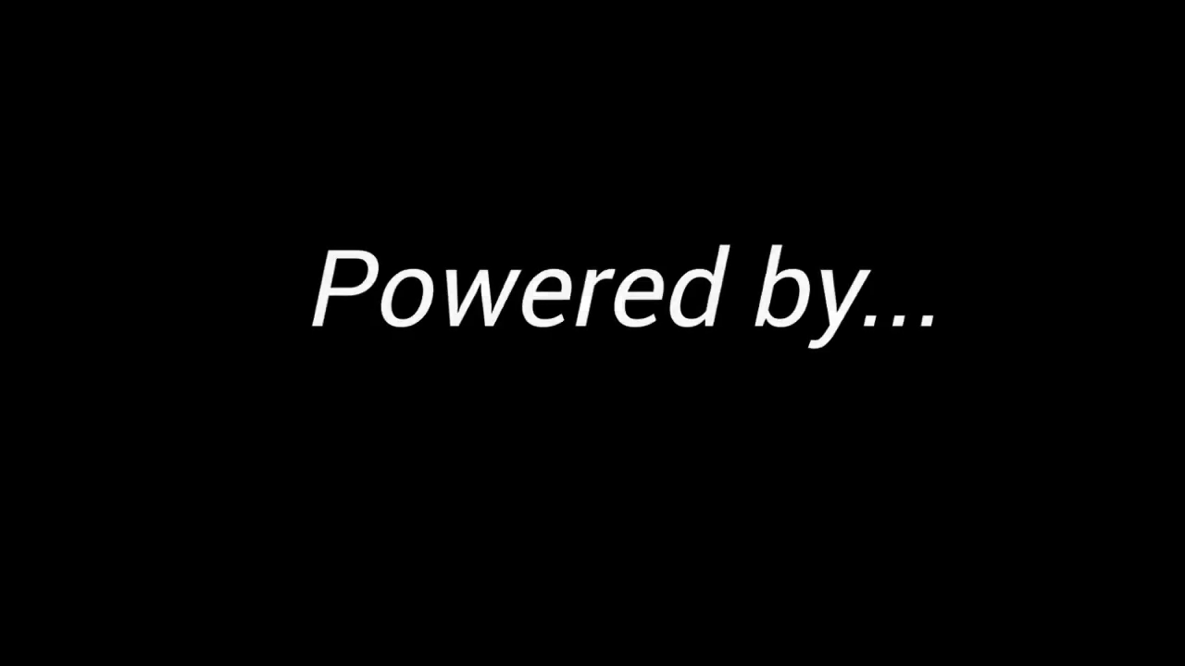